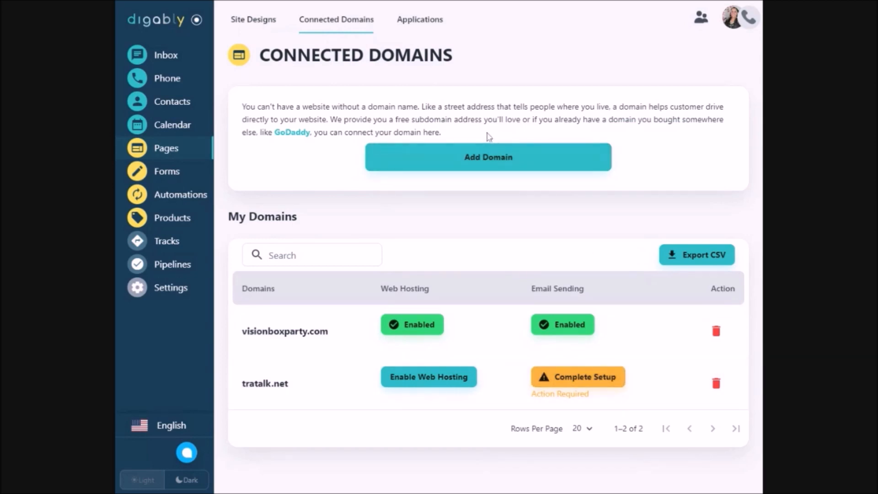
- Add furbabylady.com as your own custom domain and continue to the service selection
click(483, 169)
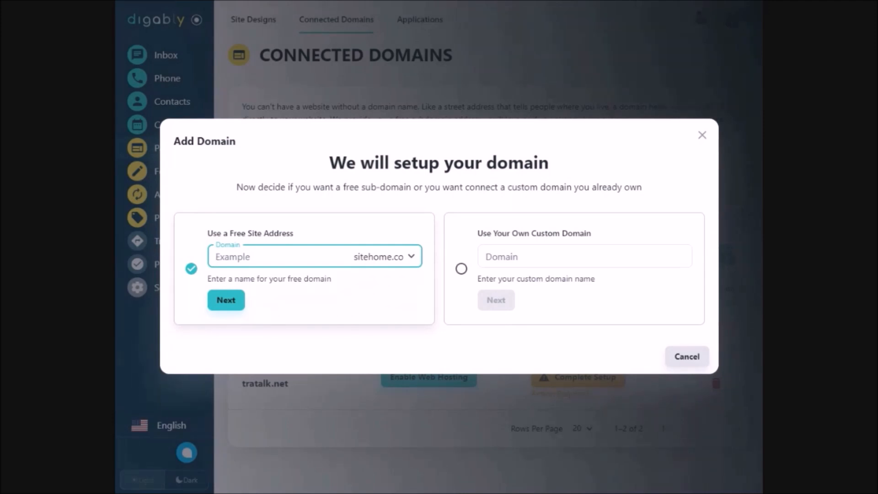
click(461, 269)
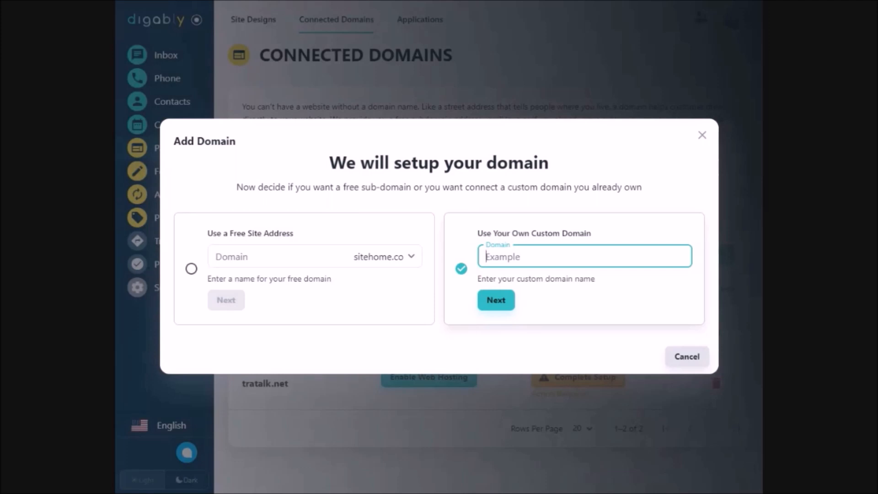
key(Tab)
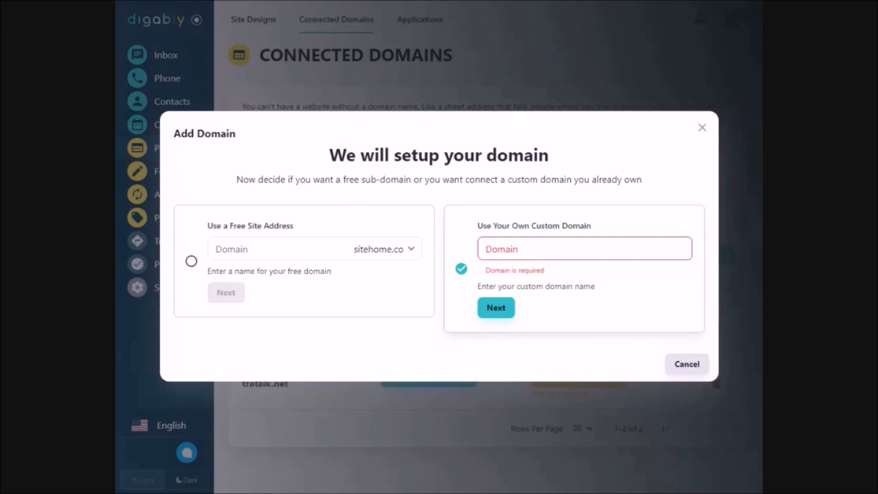
click(585, 249)
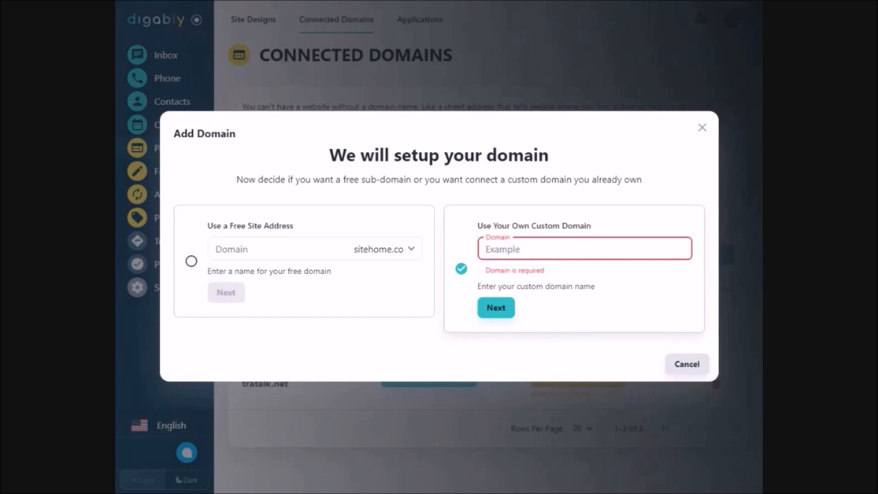
text(furbabylady.com)
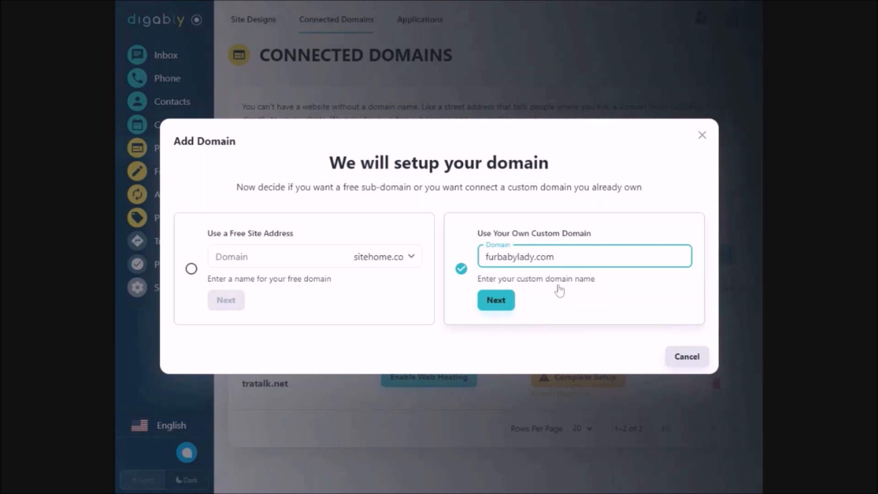
click(496, 307)
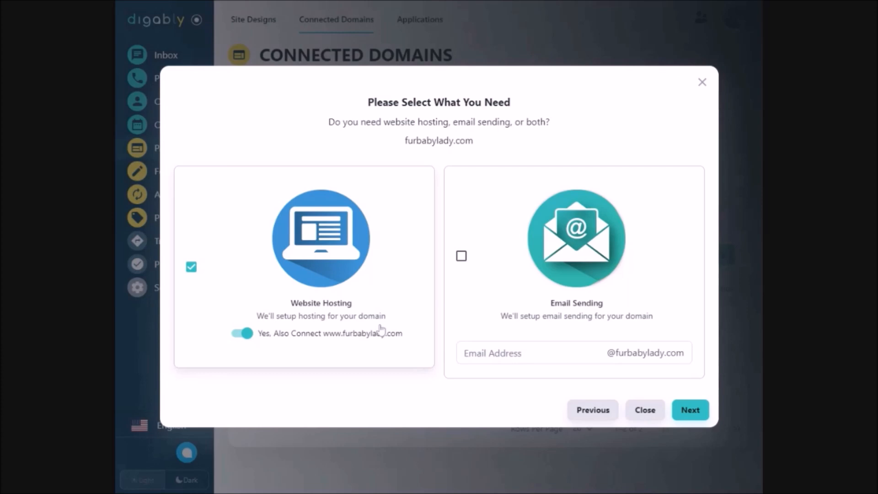
click(241, 336)
click(244, 335)
click(462, 256)
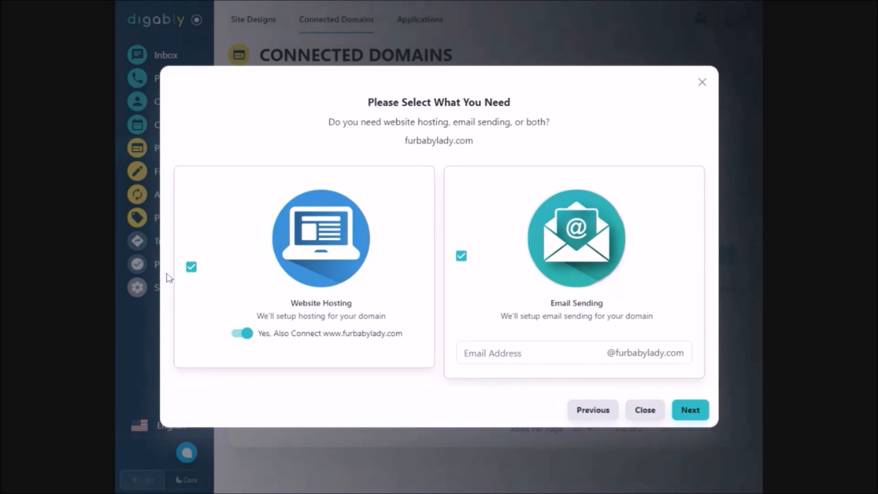
click(192, 268)
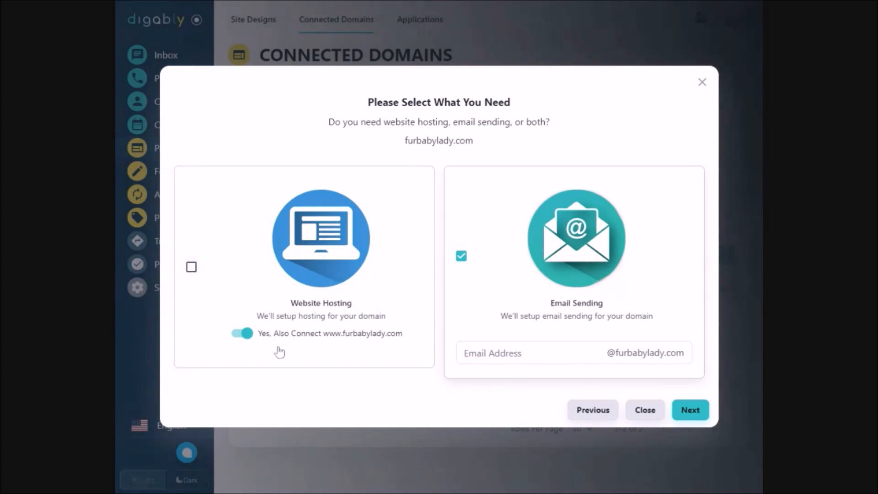
click(247, 337)
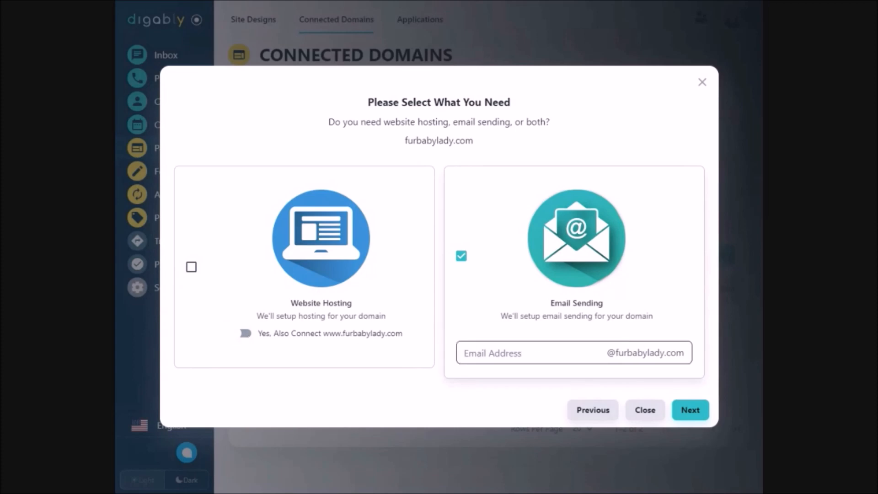
click(192, 269)
click(242, 338)
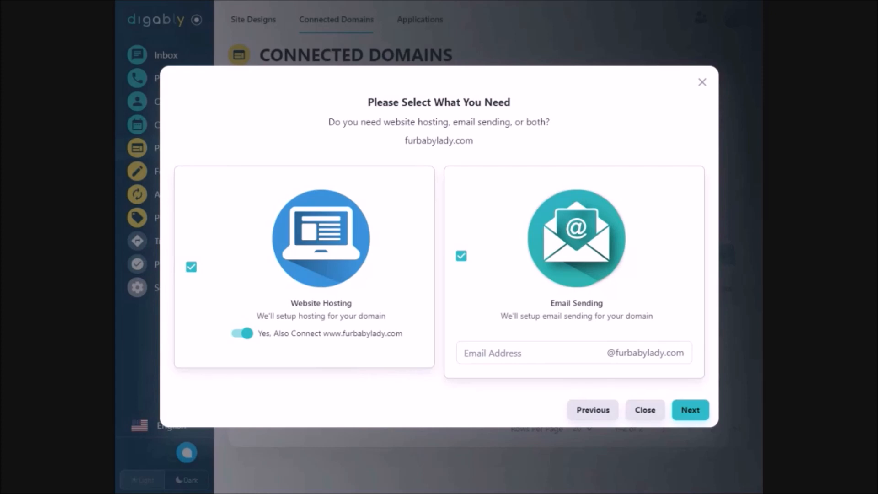
- Enter the sender's first name as the domain's email address and accept the fastest-website performance upgrade
click(526, 353)
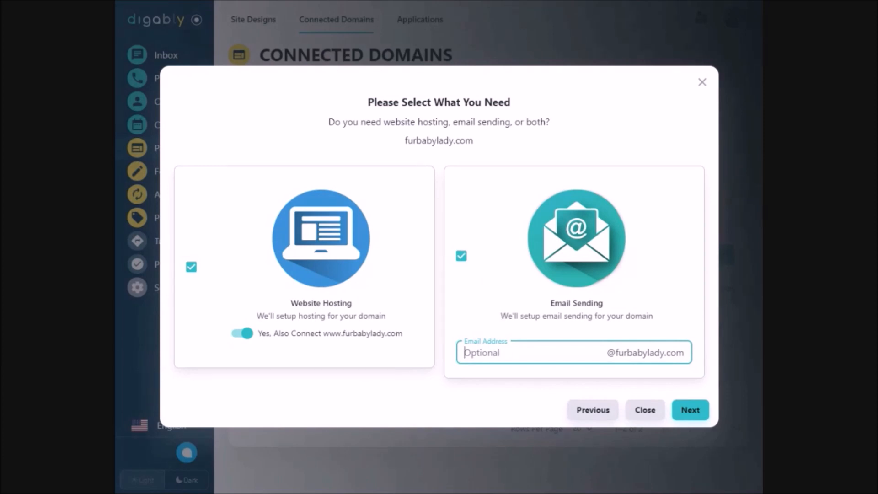
click(694, 413)
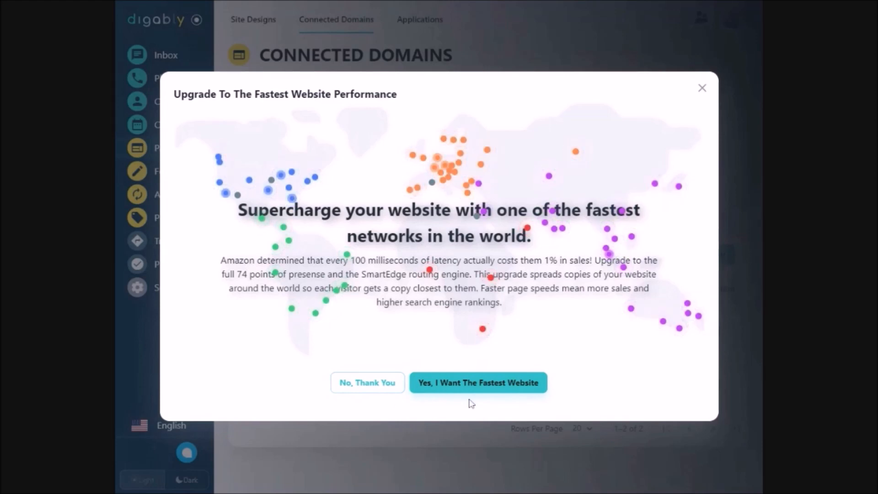
click(502, 389)
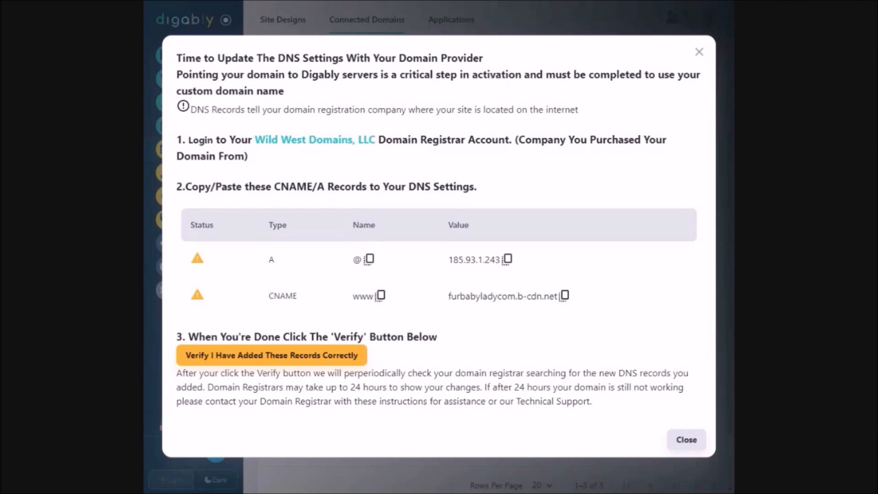
- Copy the A record's name from the setup instructions and open DNS management for furbabylady.com at the domain registrar
click(370, 259)
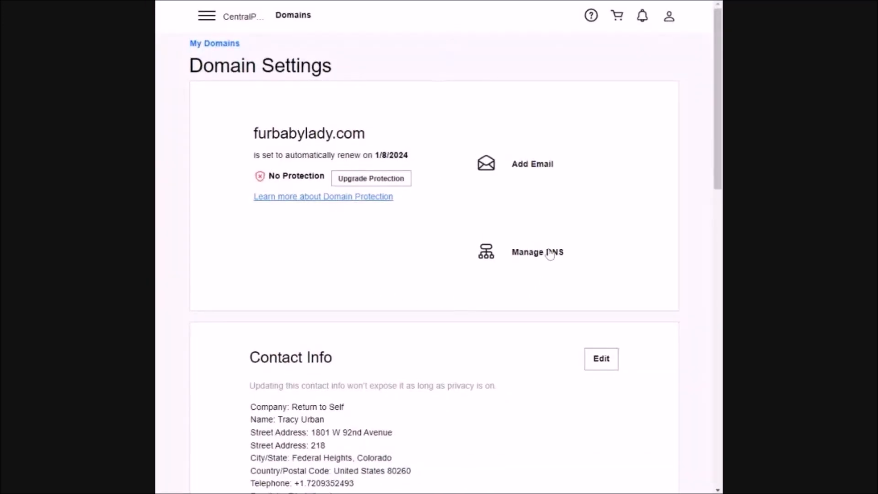
click(547, 255)
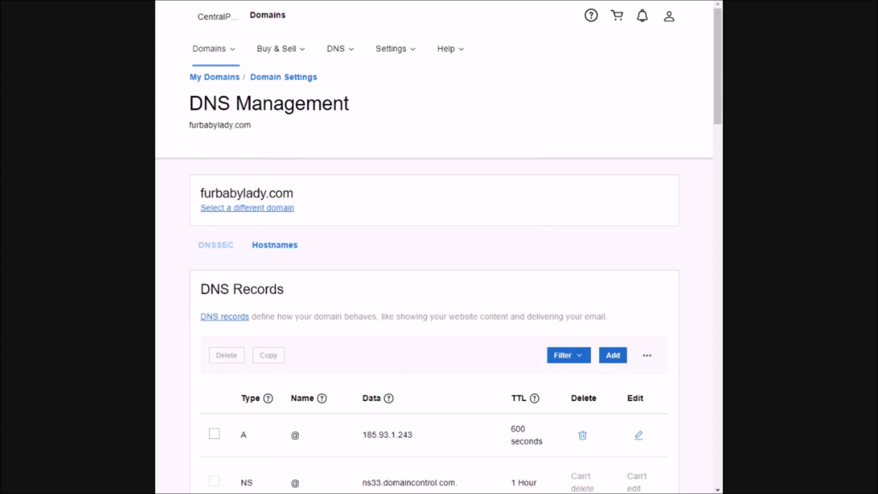
scroll(563, 98, down, 5)
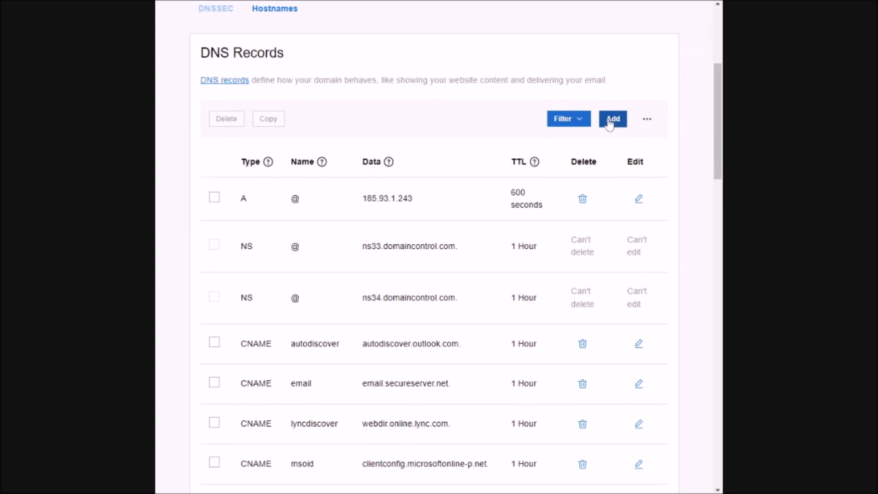
- Fill in a new A record with name @ and value 185.93.1.243, and discard it without adding it
click(609, 123)
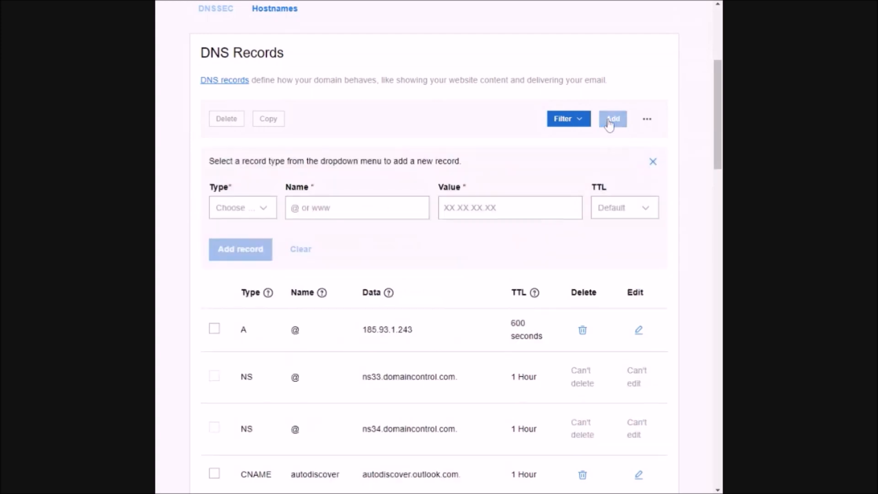
click(266, 211)
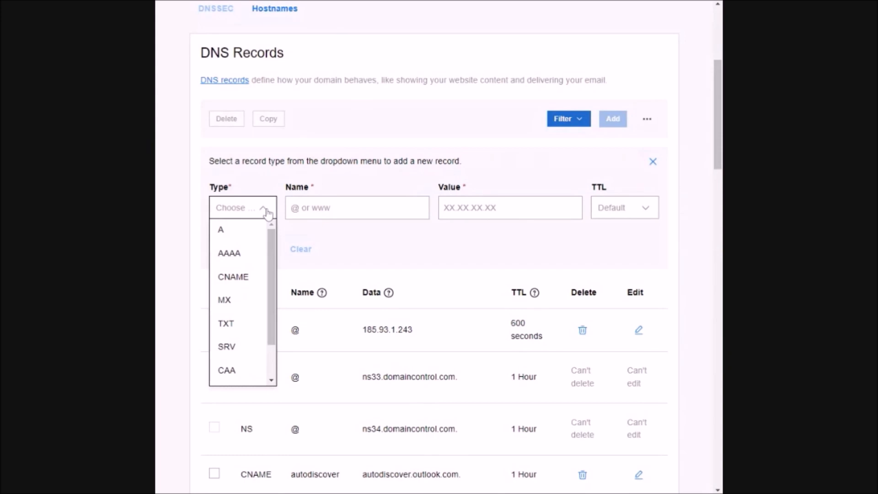
click(223, 233)
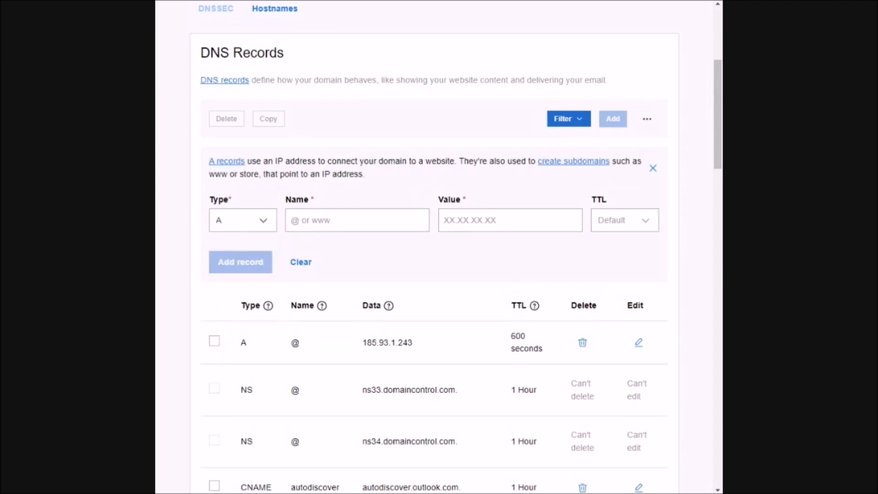
text(@)
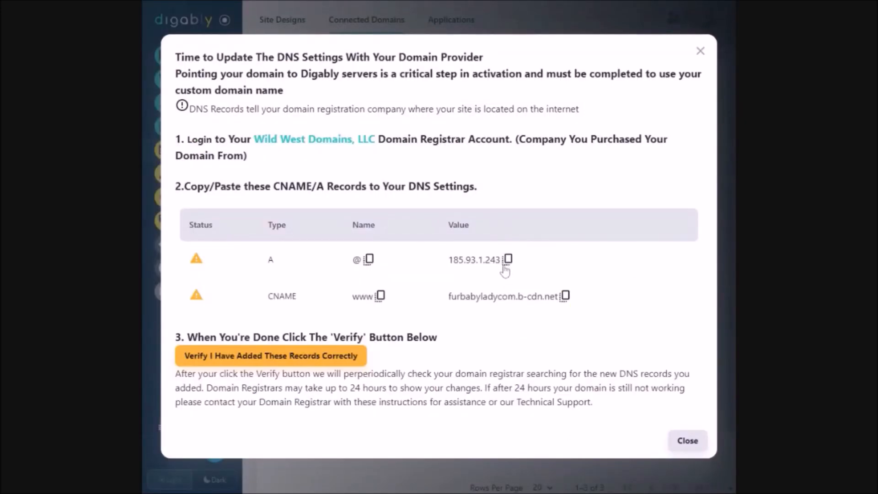
click(508, 260)
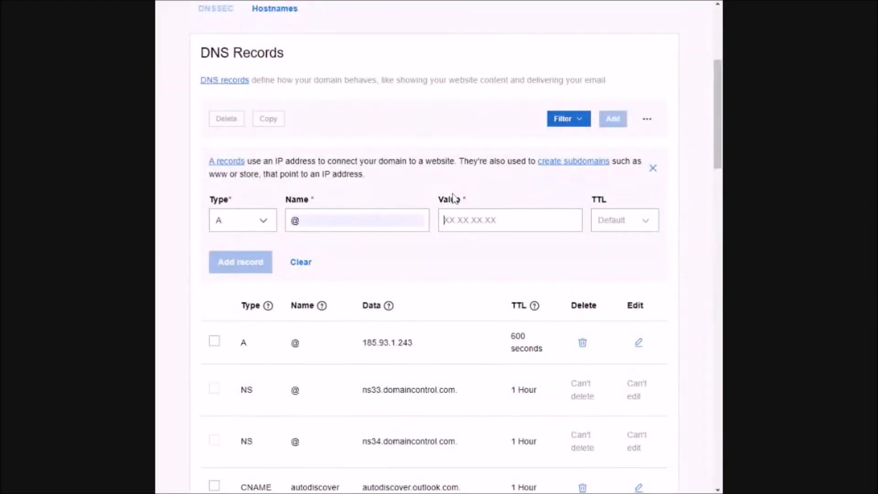
click(451, 229)
key(ctrl+v)
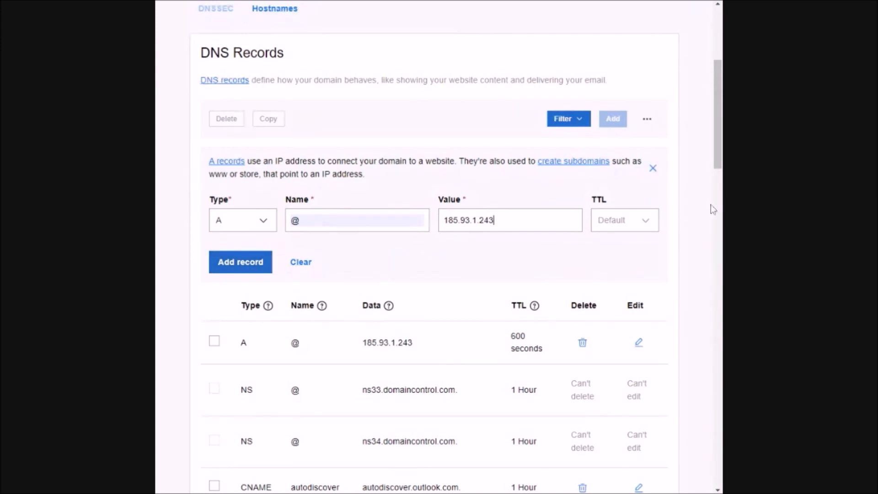
click(653, 169)
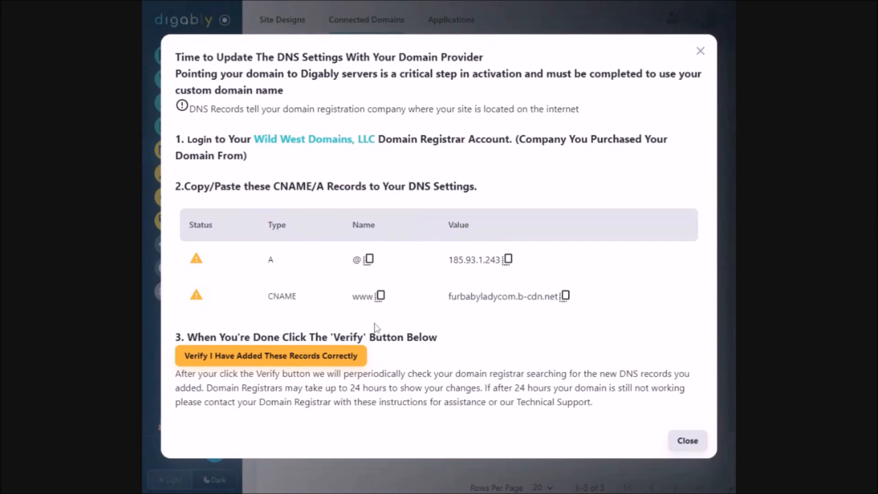
- Add a CNAME record named www with value furbabyladycom.b-cdn.net, copied from the setup instructions, to the registrar's DNS records
click(380, 299)
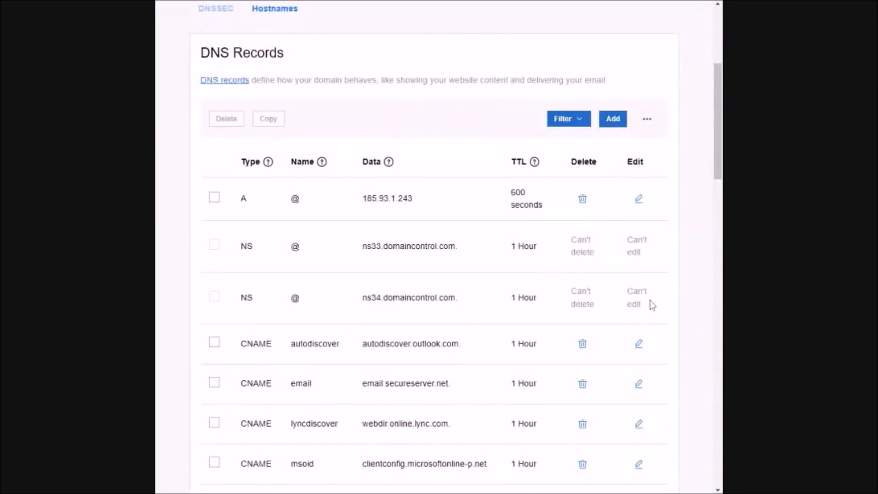
click(613, 120)
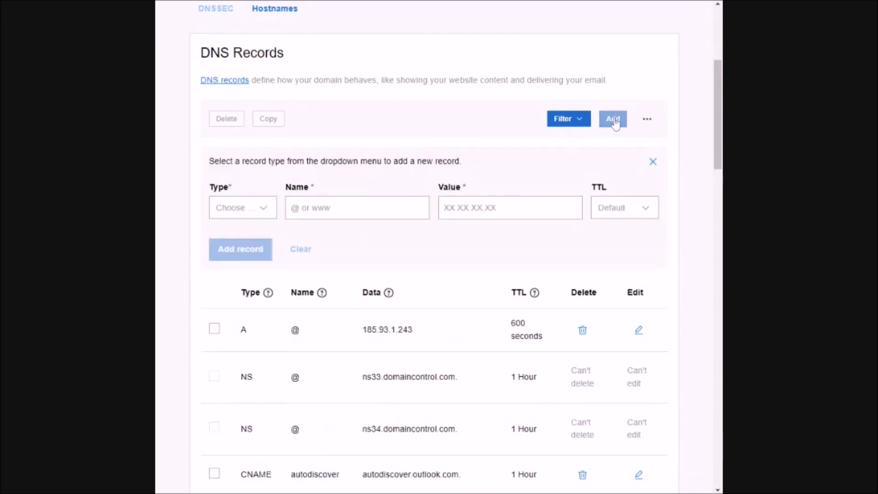
click(269, 210)
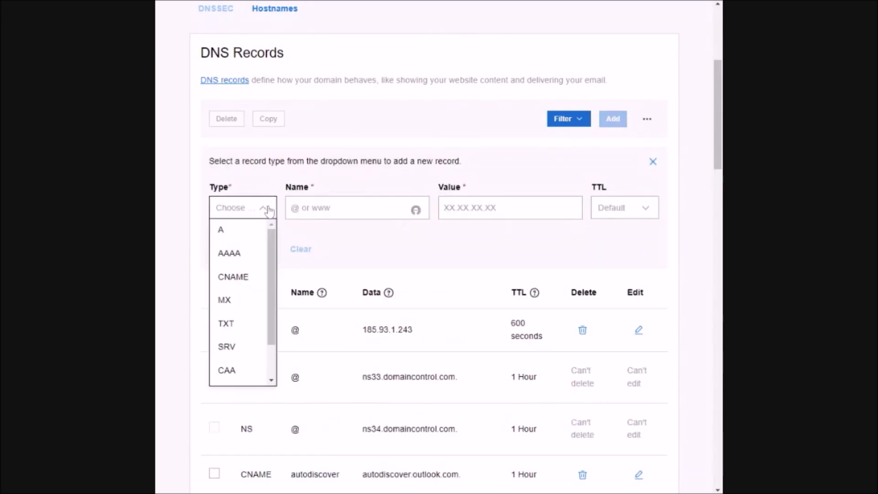
click(233, 277)
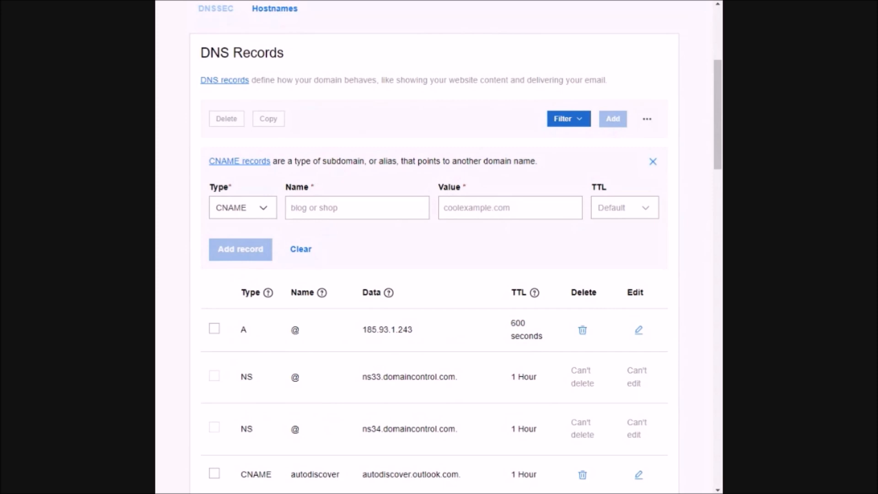
text(www)
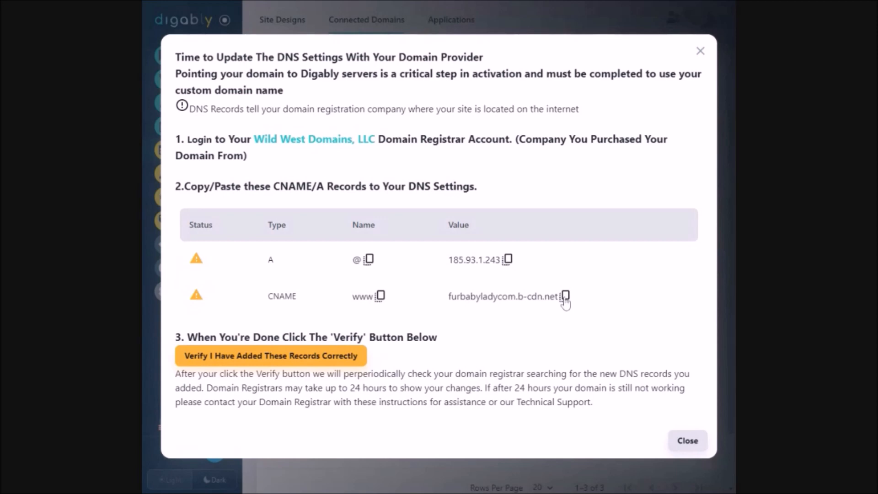
click(566, 297)
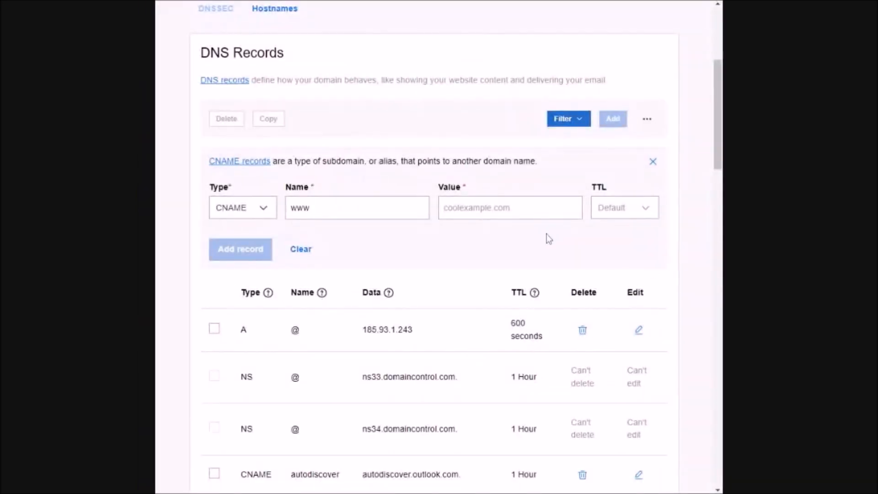
click(480, 208)
key(ctrl+v)
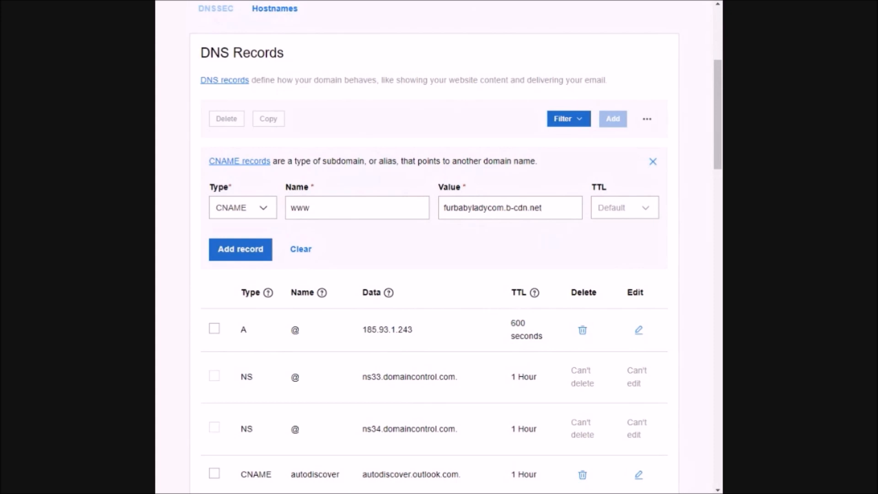
click(230, 254)
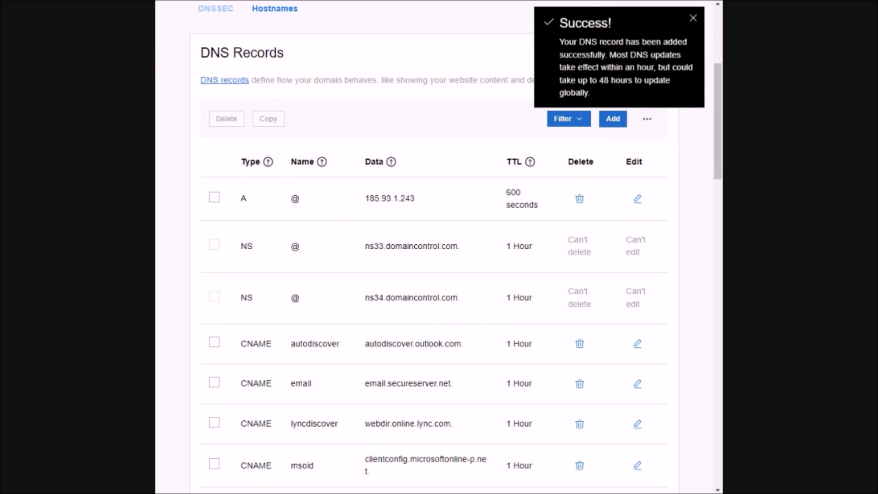
click(693, 18)
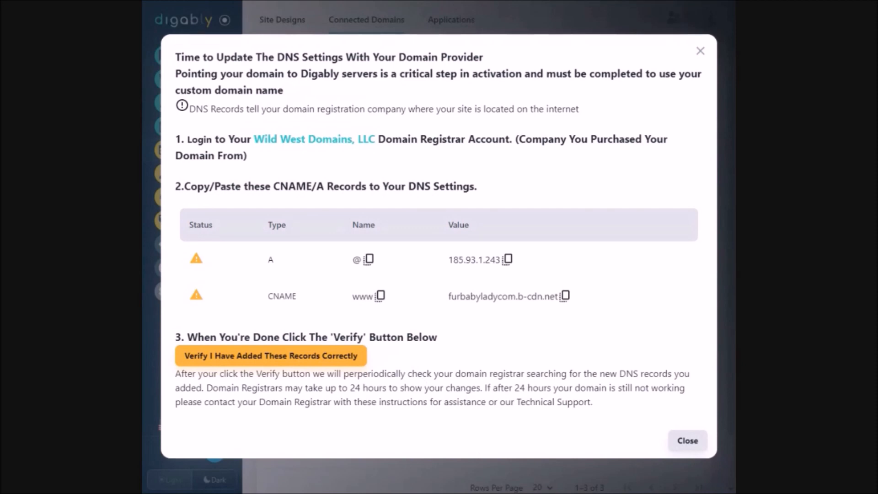
- Switch back to Digably, verify that the DNS records have been added and finish the domain setup
click(251, 358)
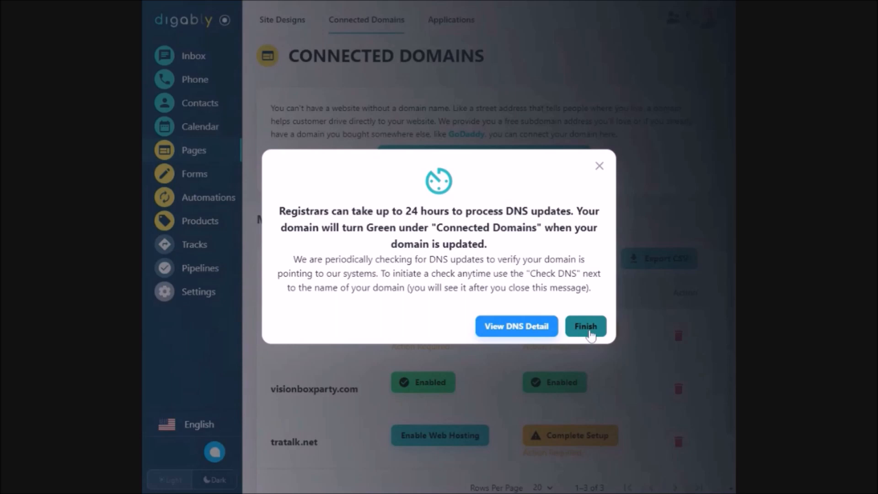
click(588, 327)
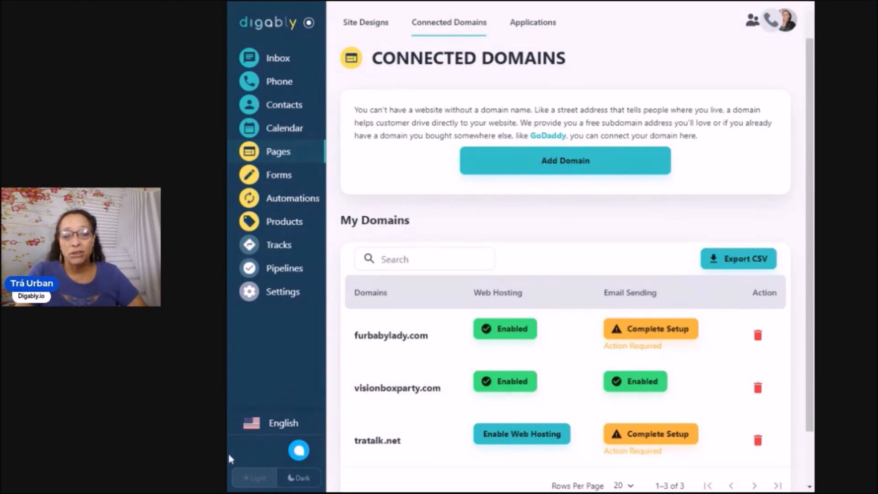
- Open the support chat
click(299, 451)
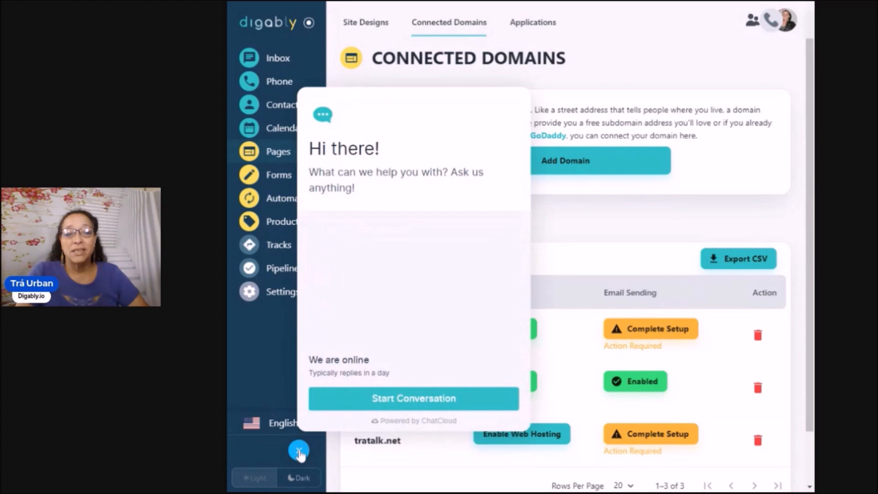